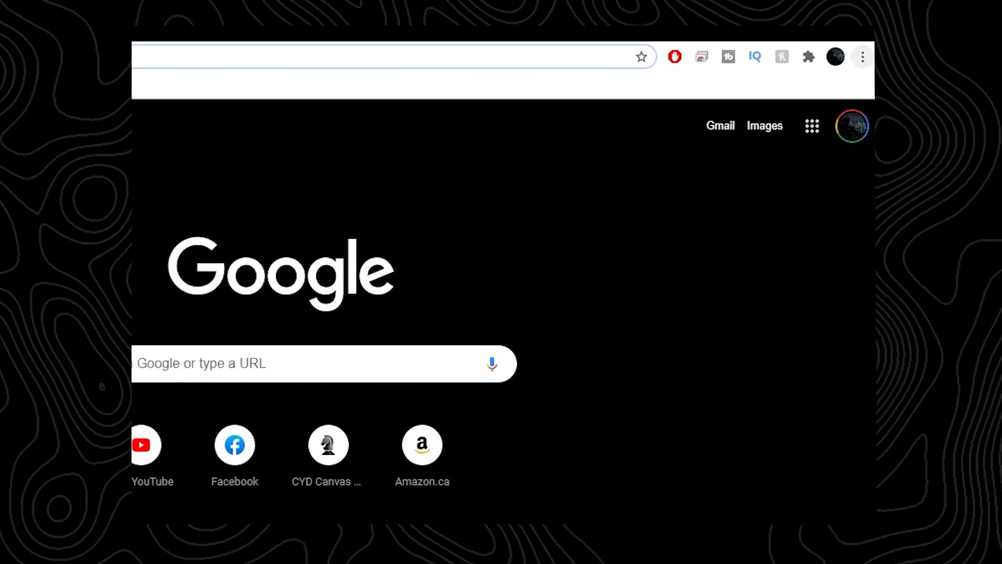
From Chrome's download settings, change the download location and open the File Organization folder in the picker.
key(alt+f)
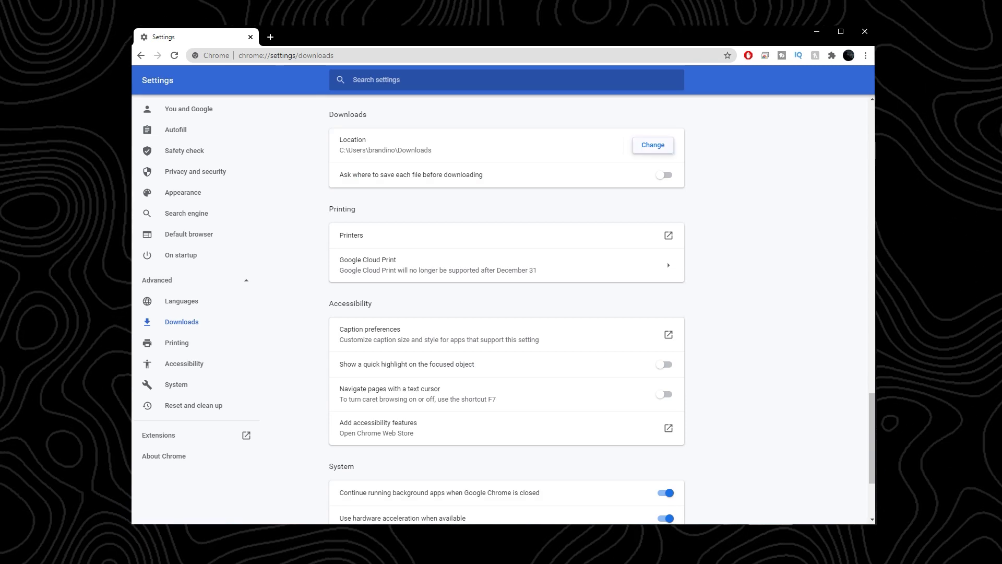
click(653, 144)
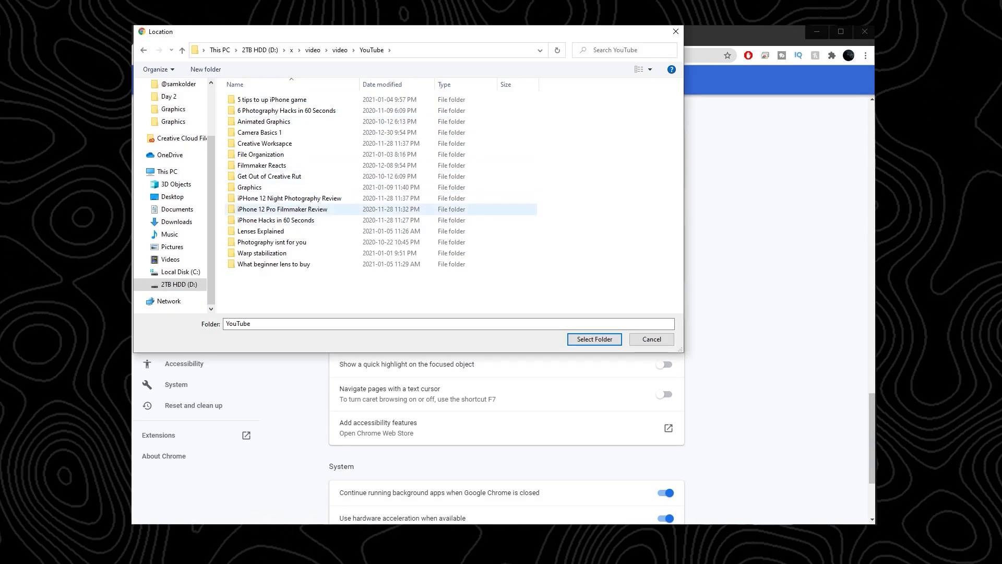
double_click(261, 154)
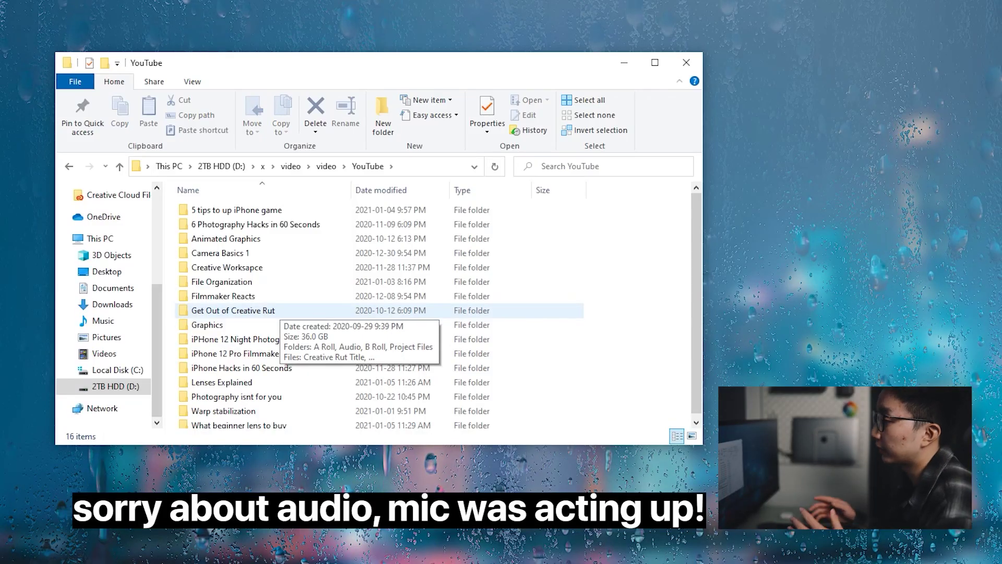
Open the Camera Basics 1 project folder and point out its Audio, Graphics, Project Files and Video subfolders.
click(223, 296)
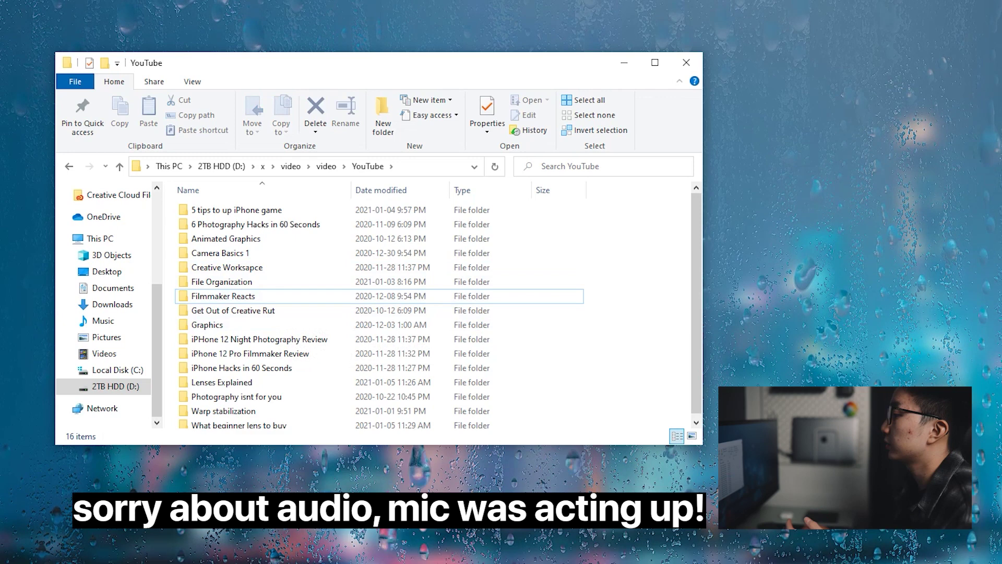
scroll(250, 378, down, 1)
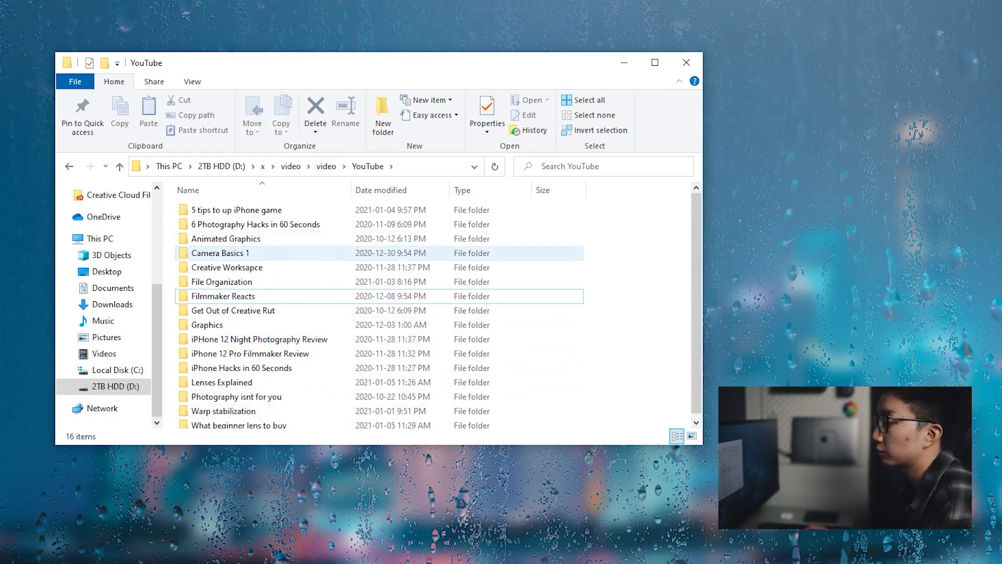
double_click(220, 248)
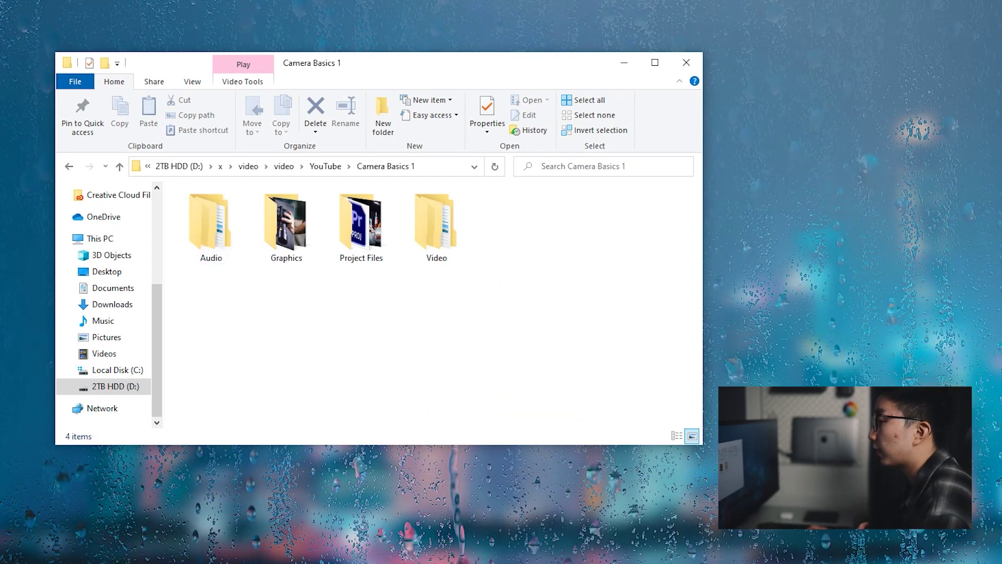
click(211, 224)
click(286, 224)
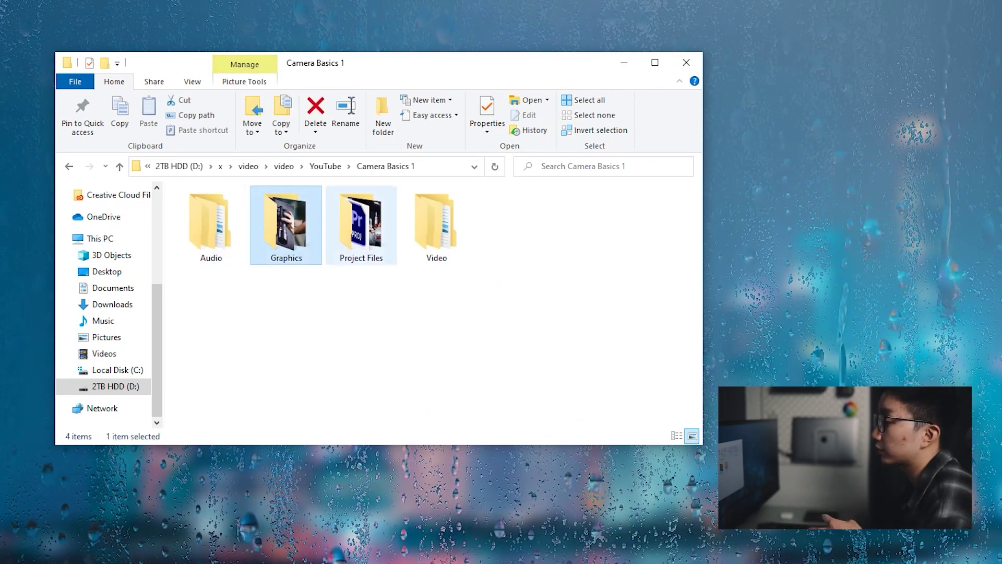
click(361, 224)
click(436, 224)
Open the Audio folder and look inside its A-ROLL and BGM subfolders, returning to Audio each time.
click(211, 225)
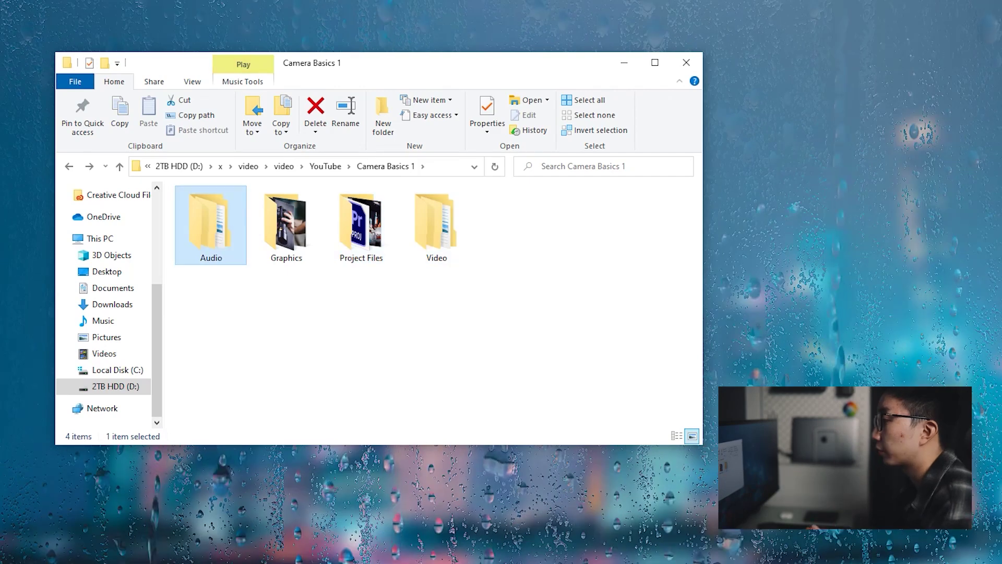
double_click(211, 224)
click(205, 209)
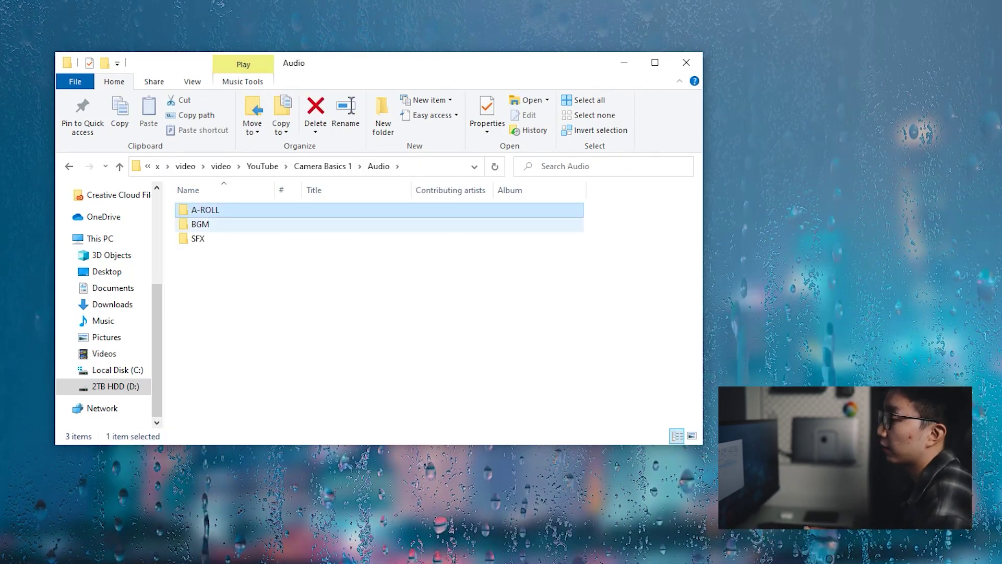
double_click(205, 210)
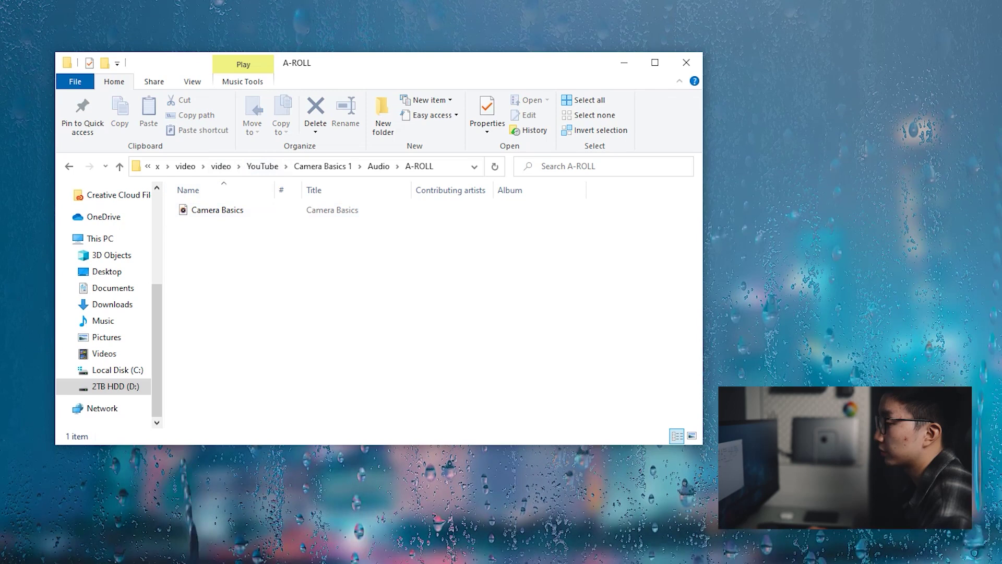
key(alt+Left)
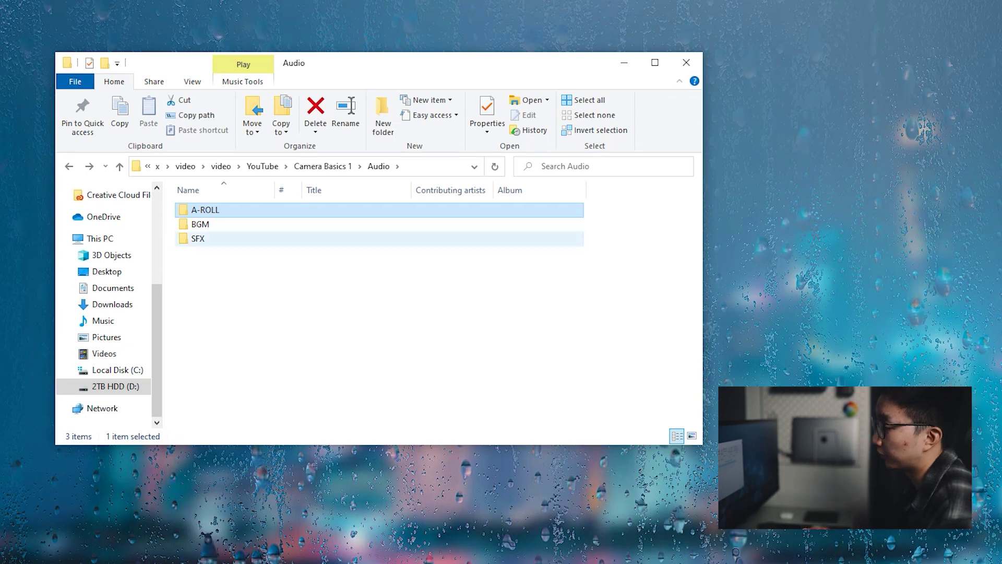
double_click(200, 224)
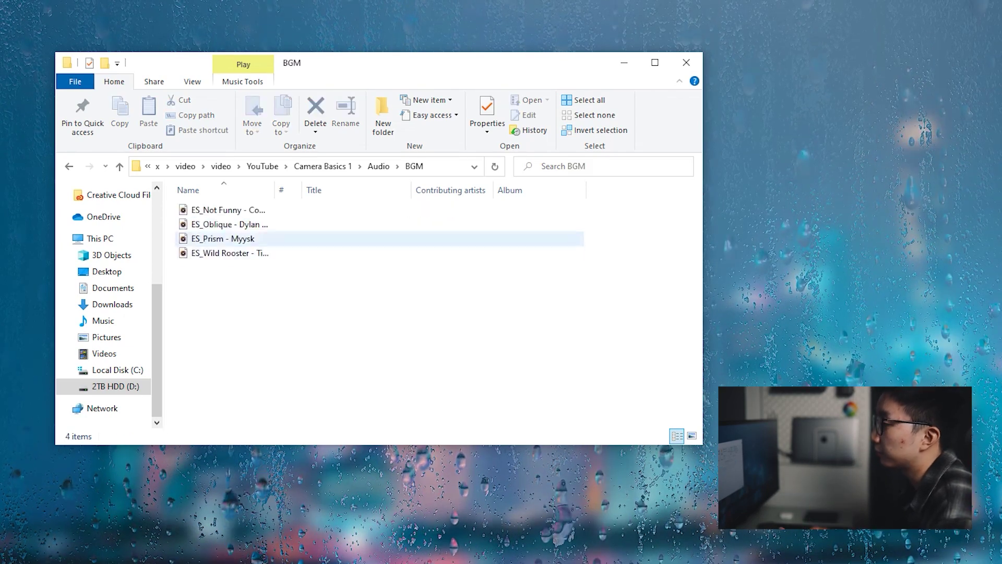
key(alt+Left)
key(alt+Left)
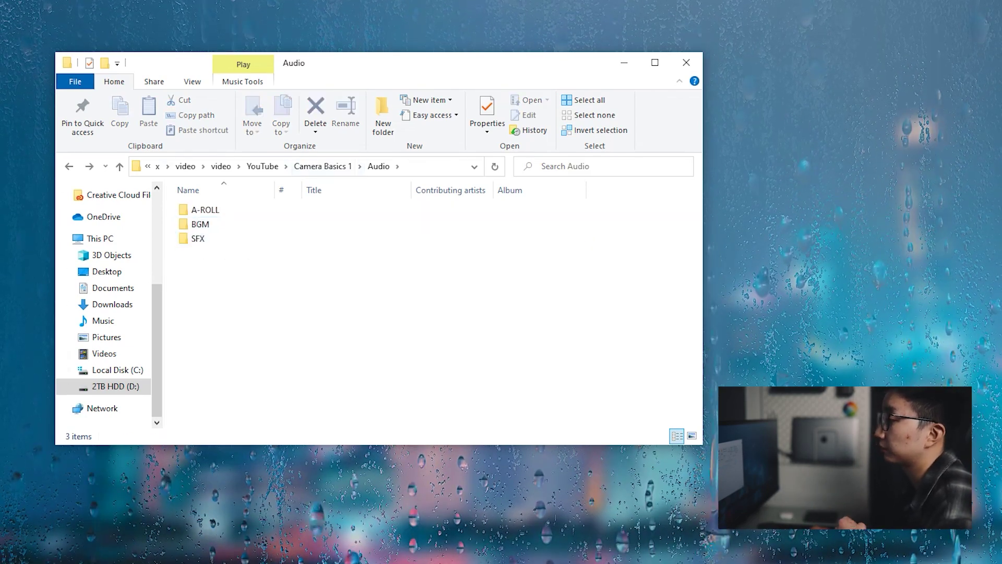
In Graphics, browse the Anime Pack folder and the CinePacks Letter FX SAMPLE _NUMBERS images.
double_click(286, 225)
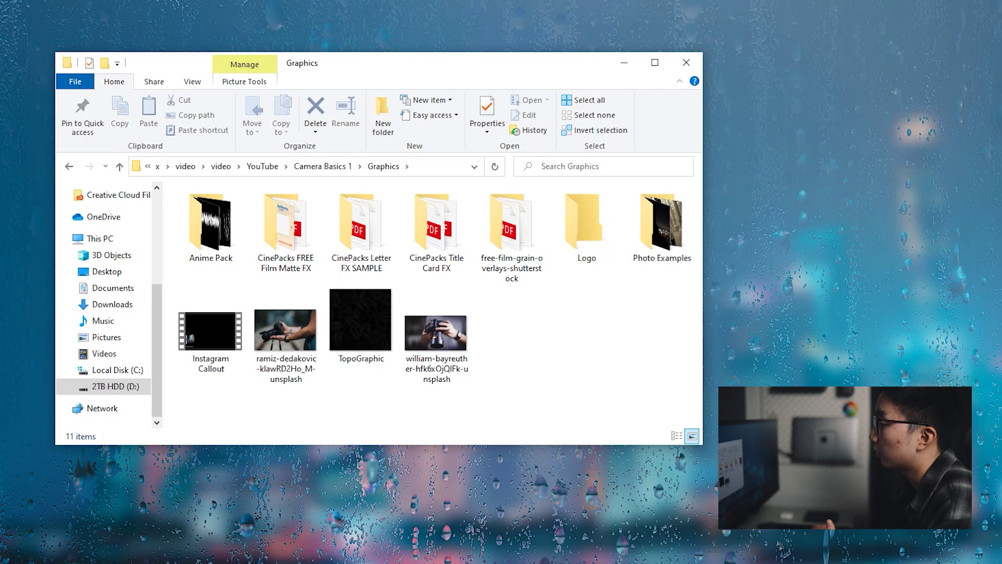
double_click(210, 224)
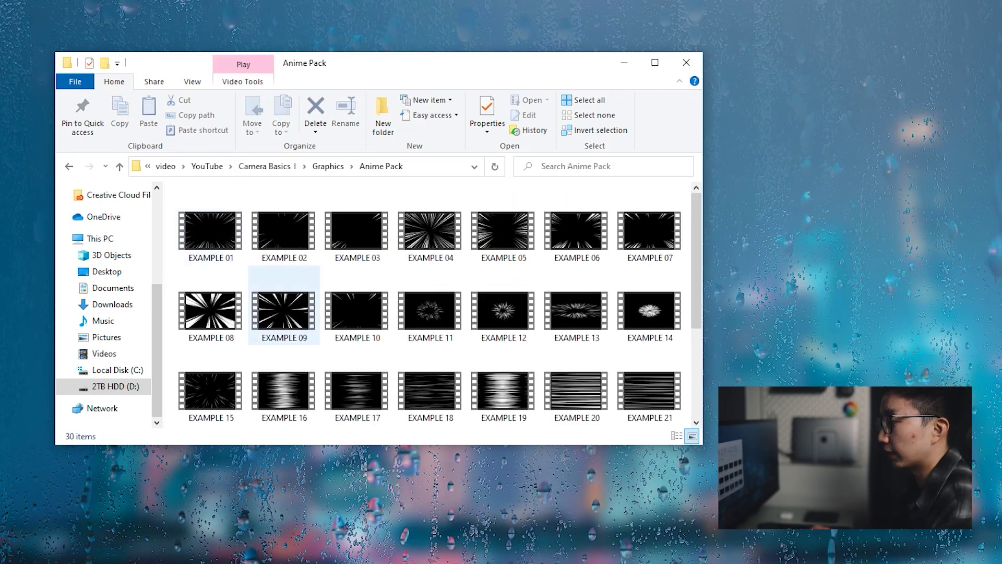
key(alt+Left)
double_click(211, 224)
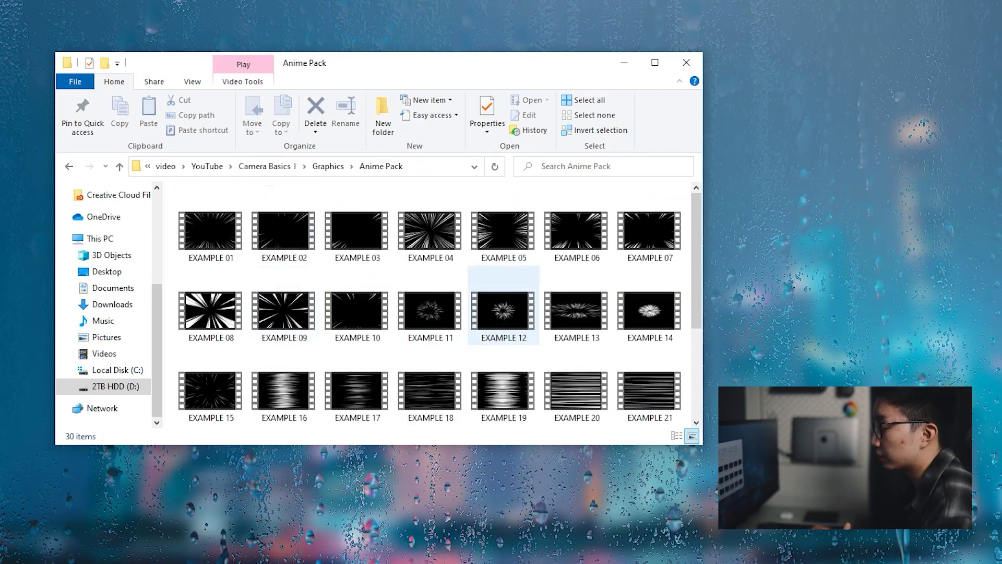
key(alt+Left)
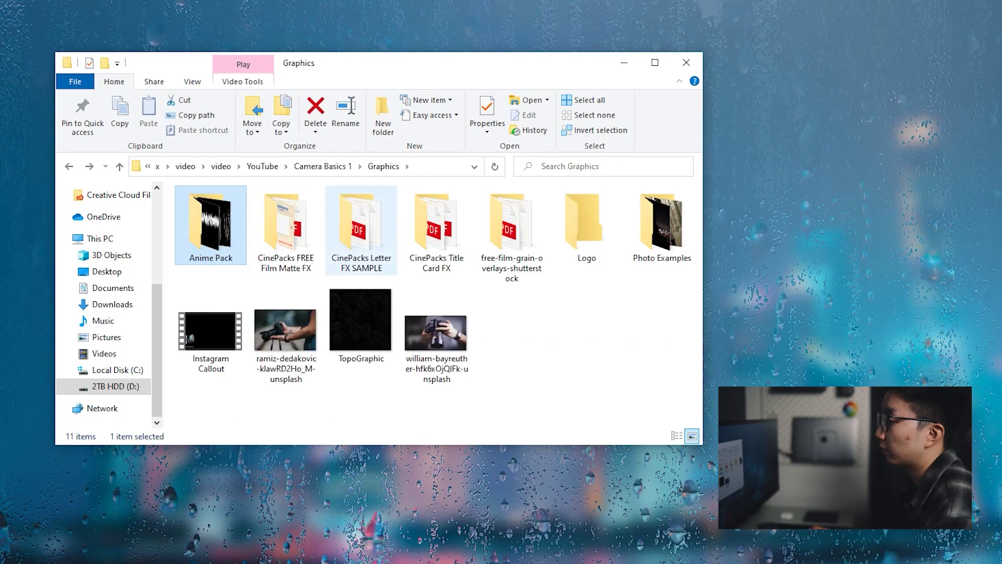
double_click(361, 225)
double_click(360, 210)
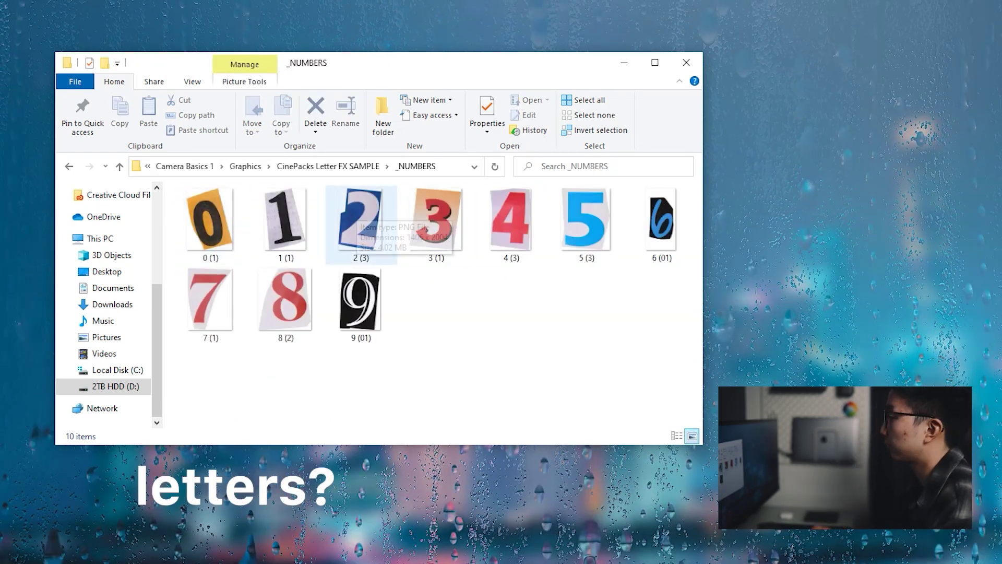
key(alt+Left)
key(alt+Left)
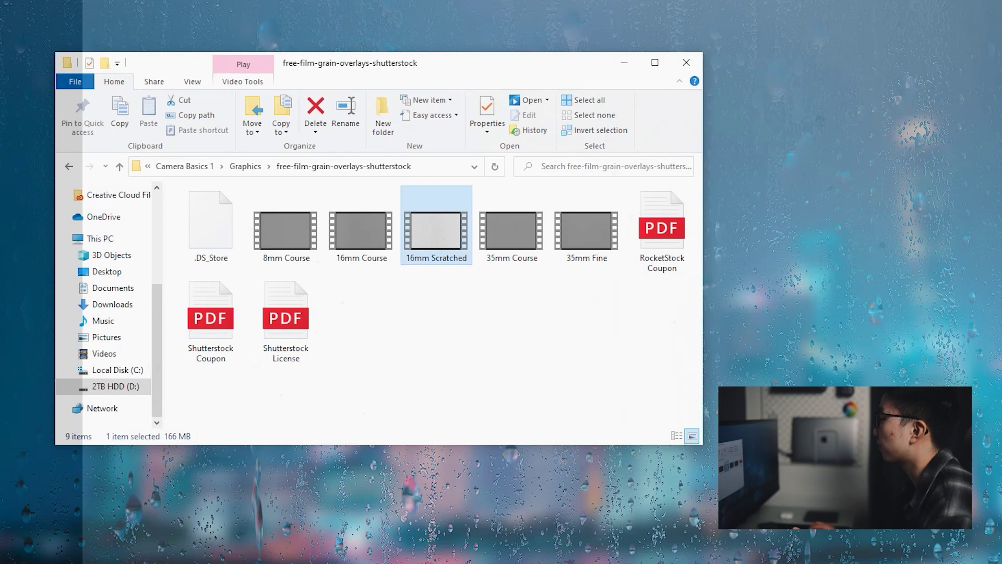
key(alt+Left)
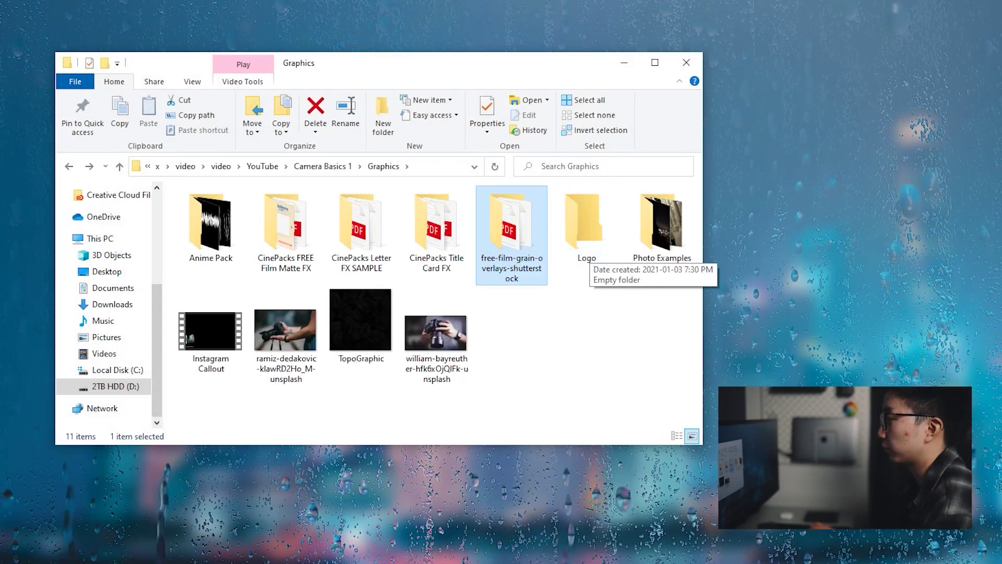
Look inside the empty Logo folder and the Photo Examples folder, returning to Graphics.
click(600, 339)
double_click(585, 225)
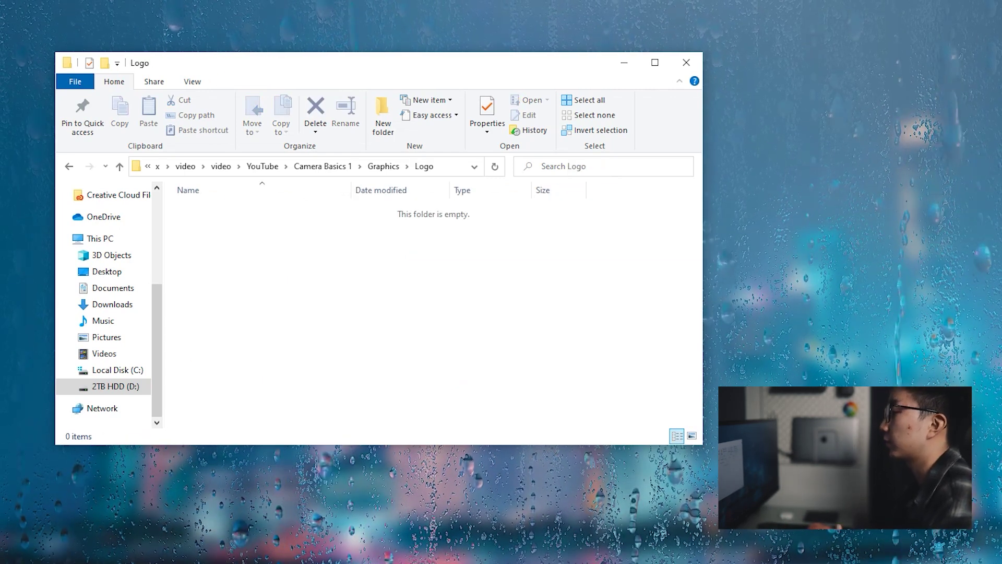
key(alt+Left)
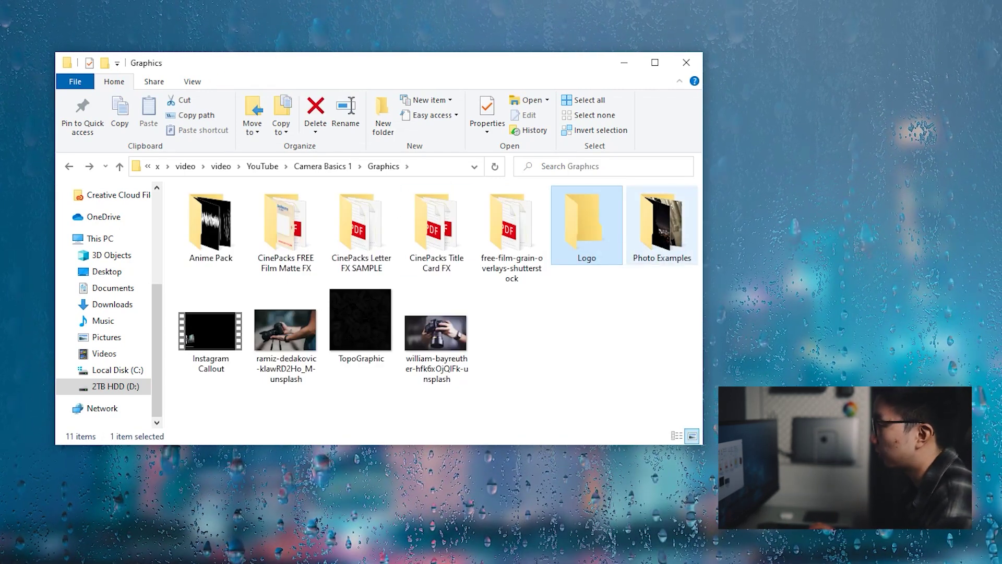
double_click(662, 225)
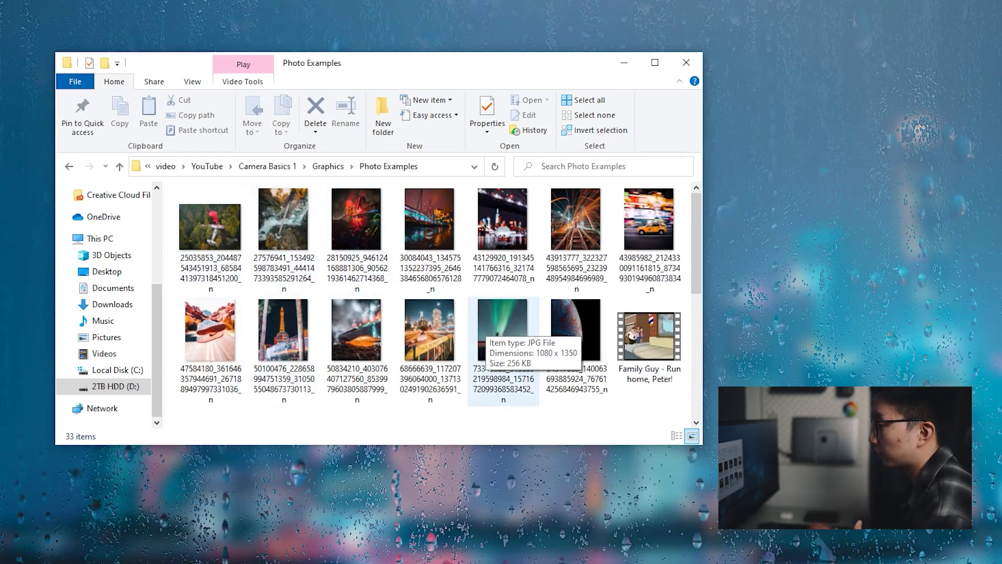
key(alt+Left)
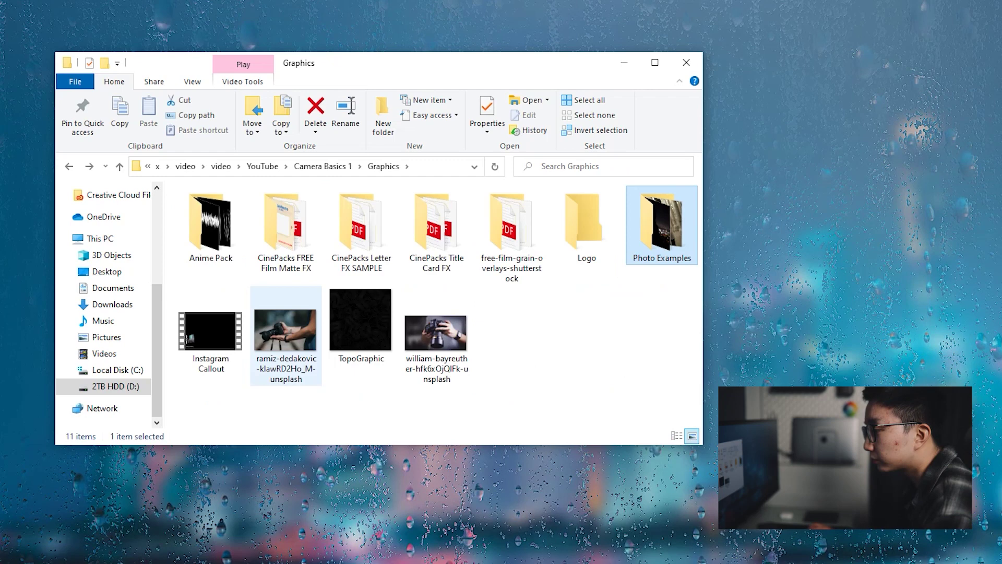
Check the sizes of the Instagram Callout video and two unsplash photos, then go up to Camera Basics 1.
click(211, 334)
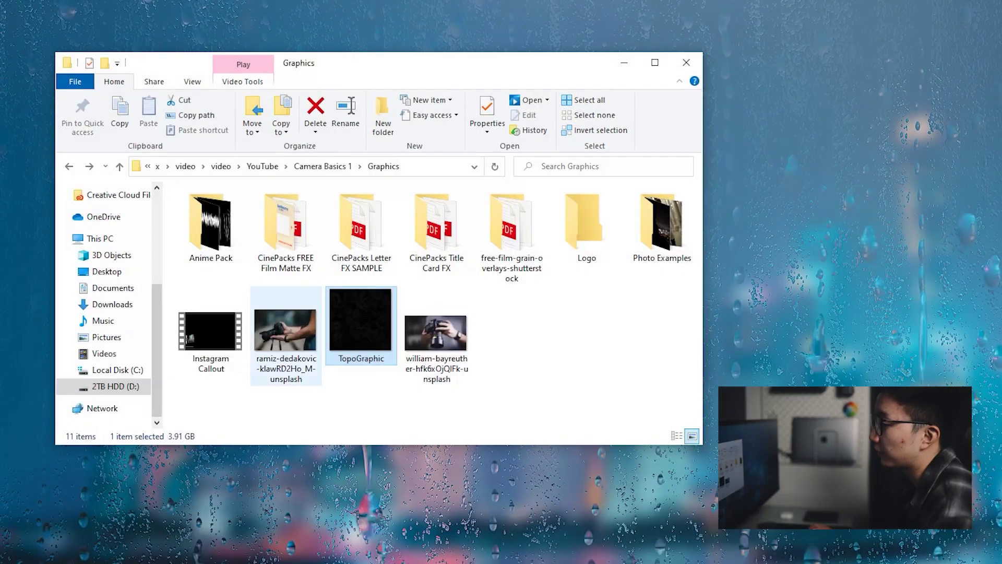
click(286, 334)
click(435, 334)
click(286, 334)
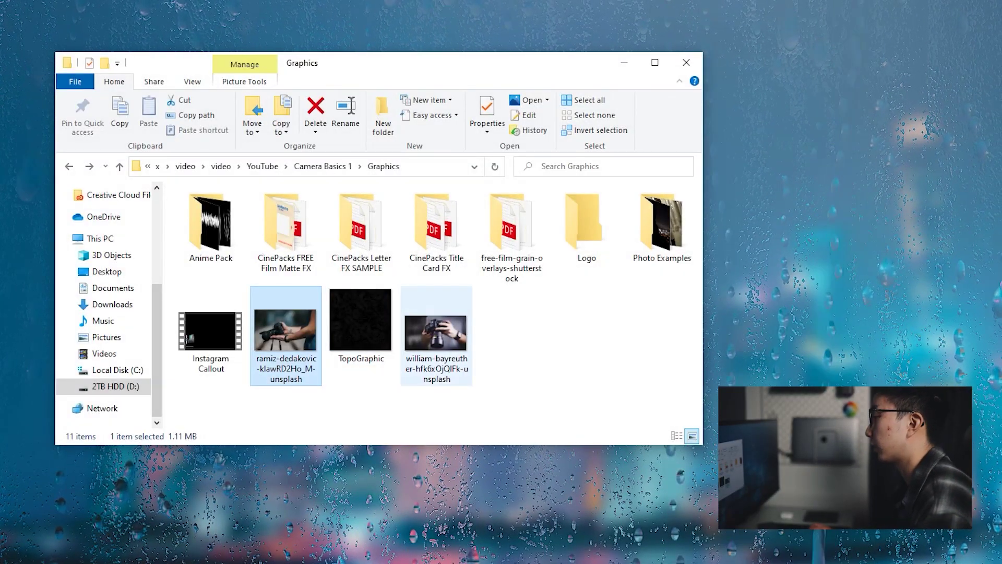
key(ctrl+space)
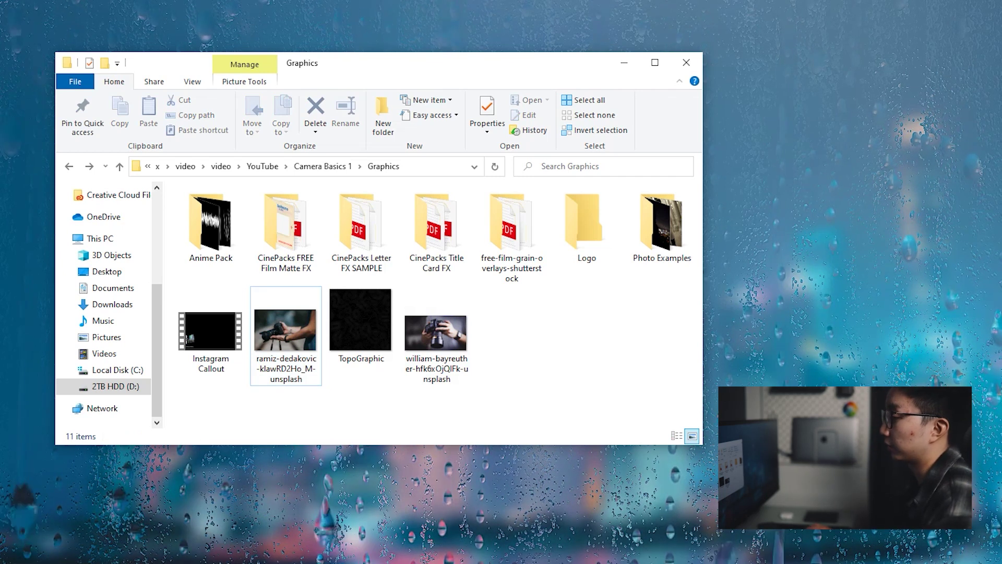
key(alt+Up)
click(361, 225)
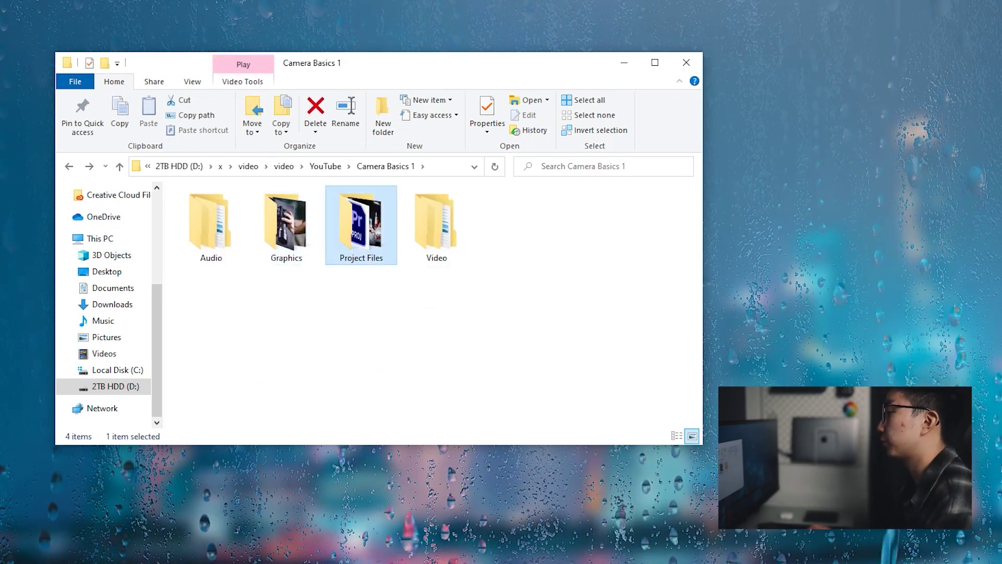
key(Return)
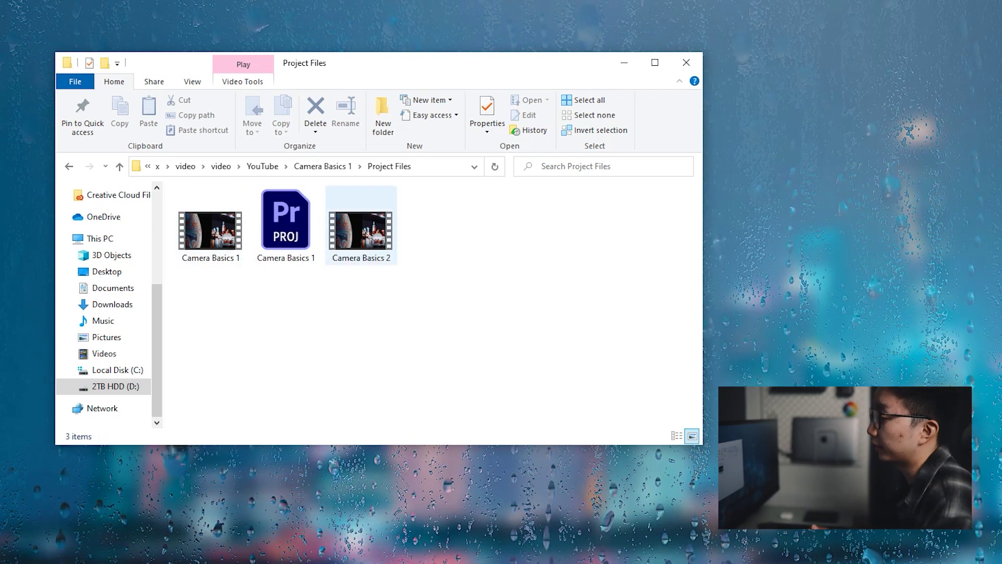
key(Right)
key(Right)
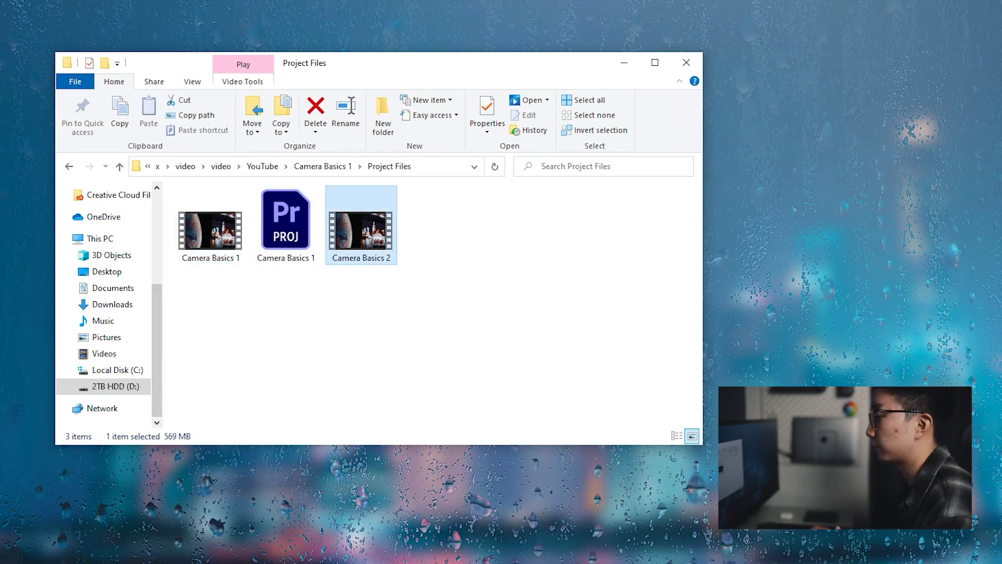
key(ctrl+space)
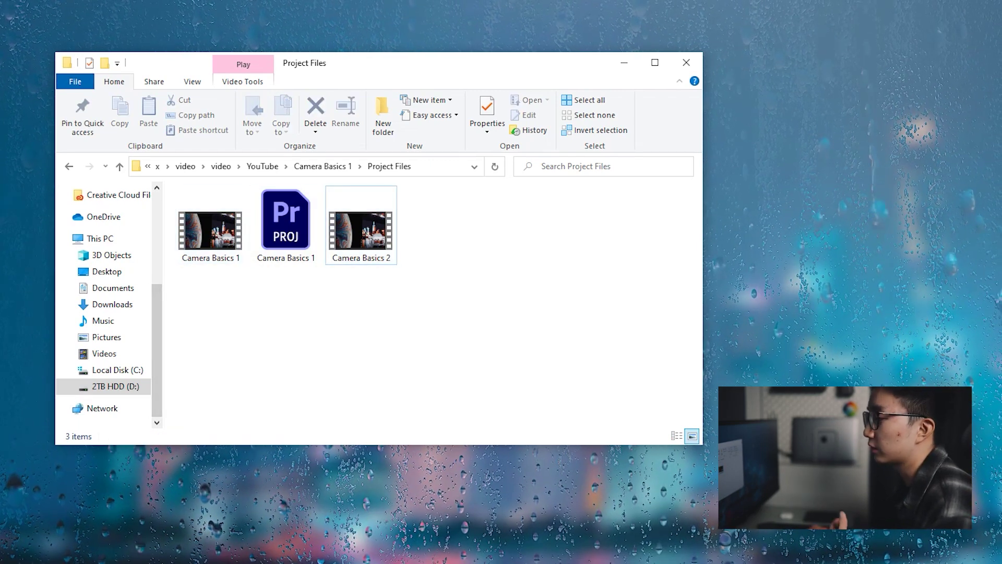
key(Left)
key(Right)
key(ctrl+space)
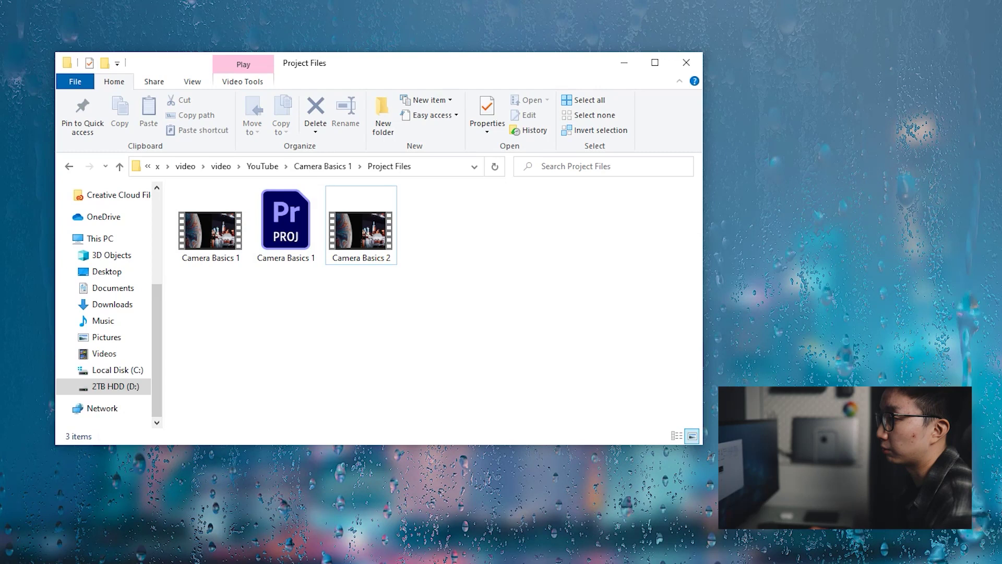
key(alt+Up)
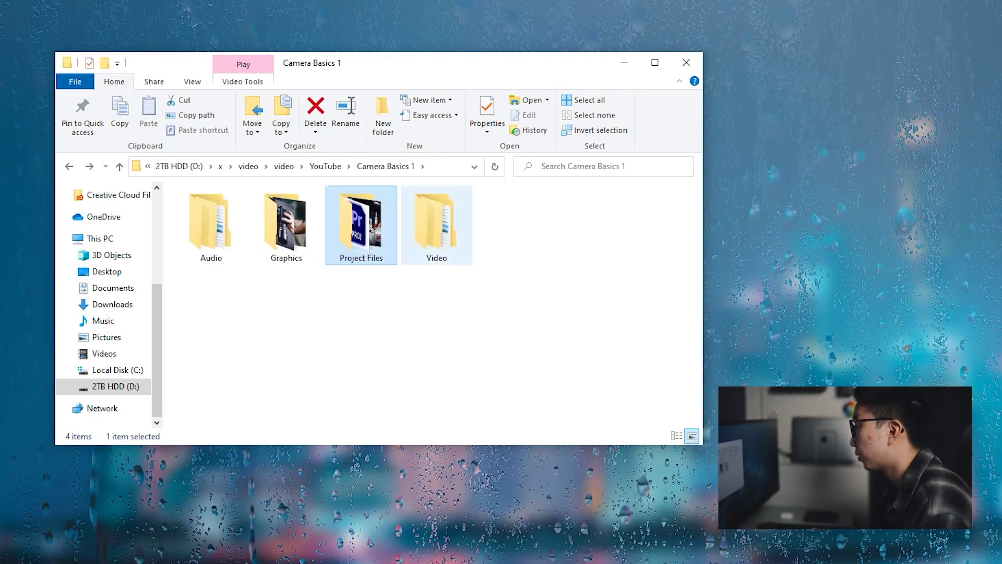
key(Right)
key(Return)
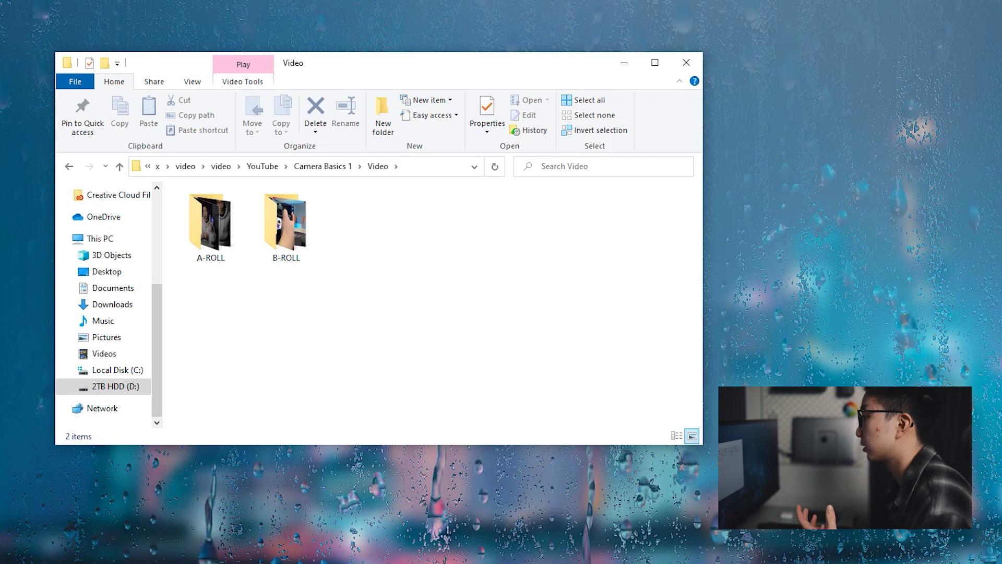
key(Right)
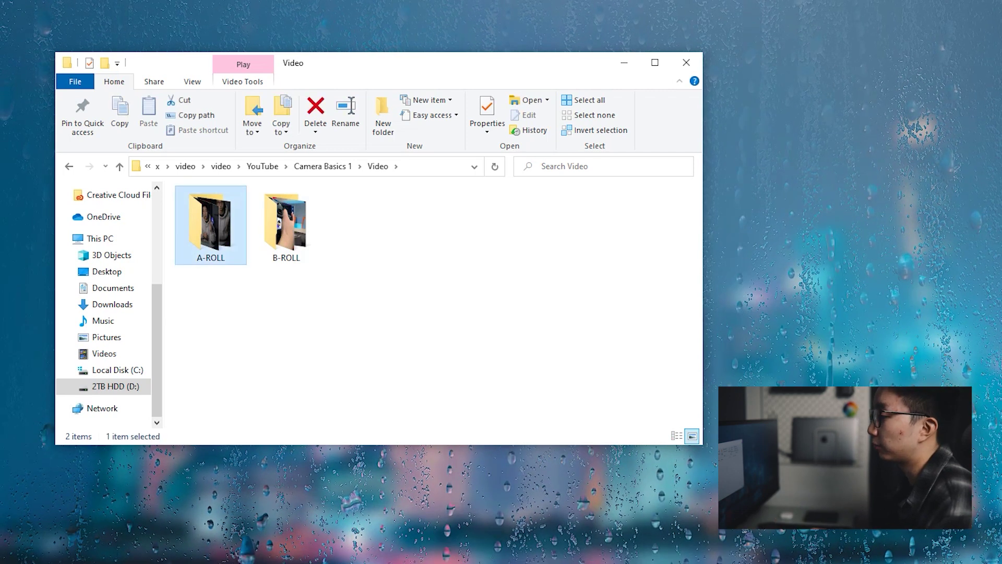
key(Right)
key(ctrl+space)
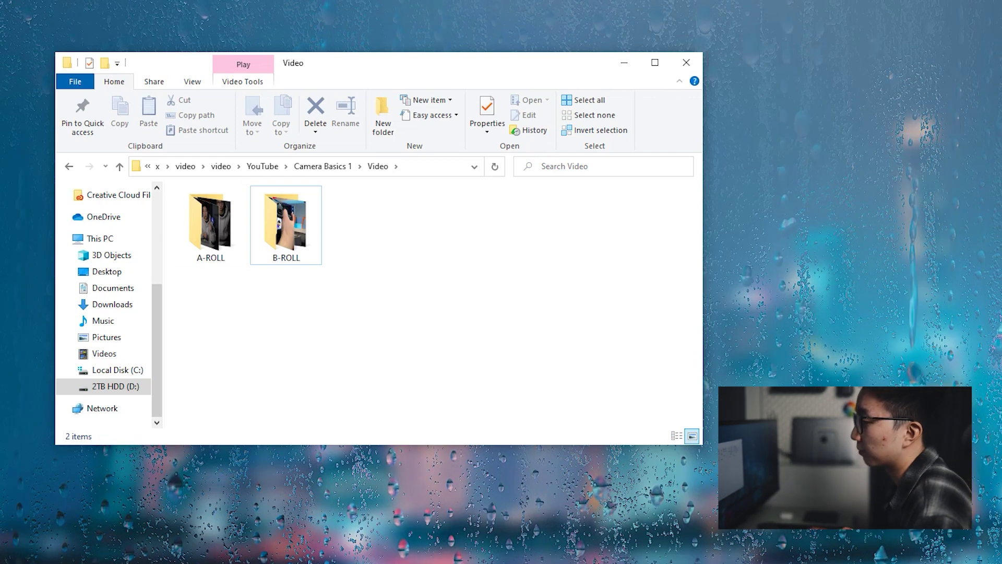
key(Left)
key(Return)
key(alt+Left)
key(Return)
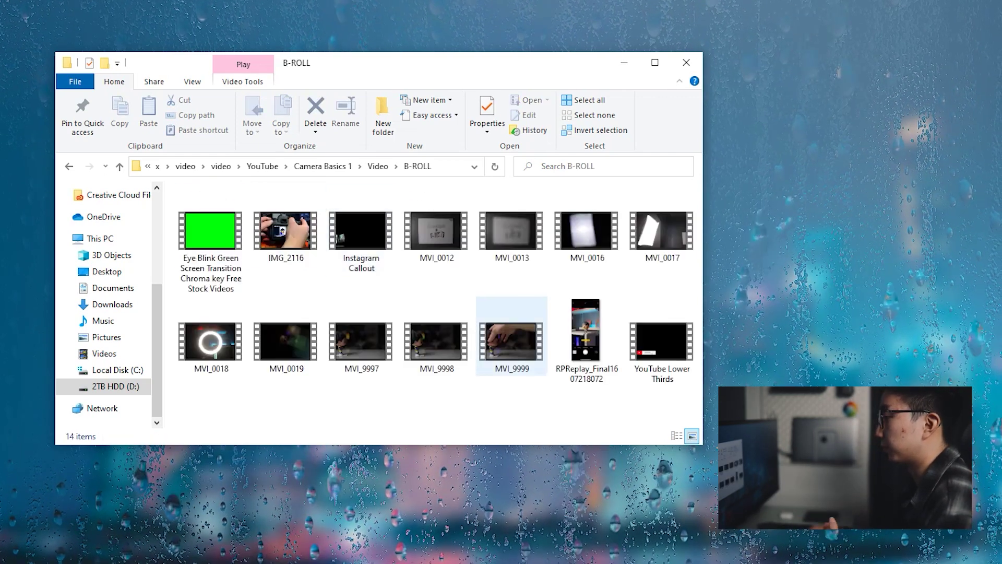
key(alt+Left)
key(Return)
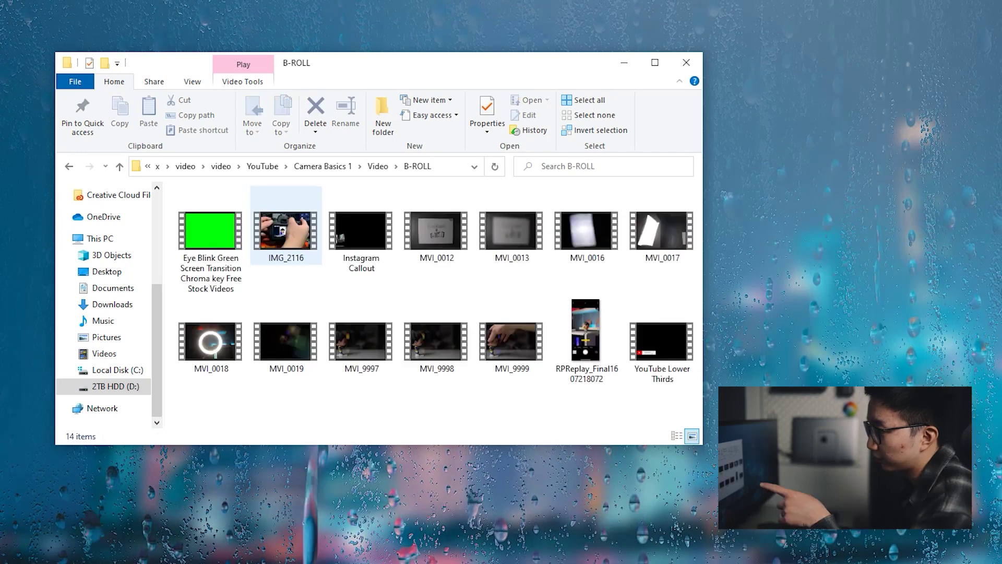
key(Left)
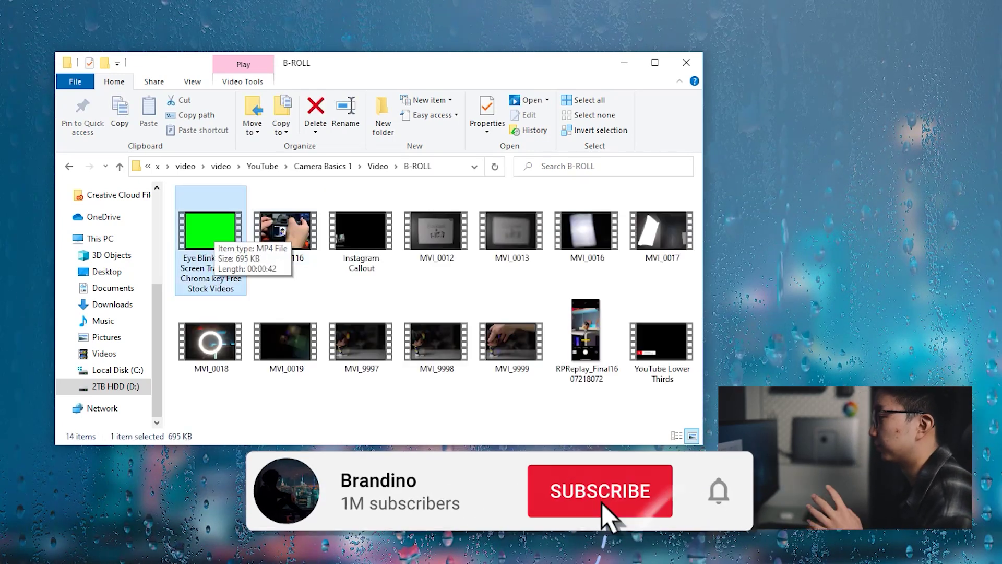
key(alt+Left)
key(alt+Left)
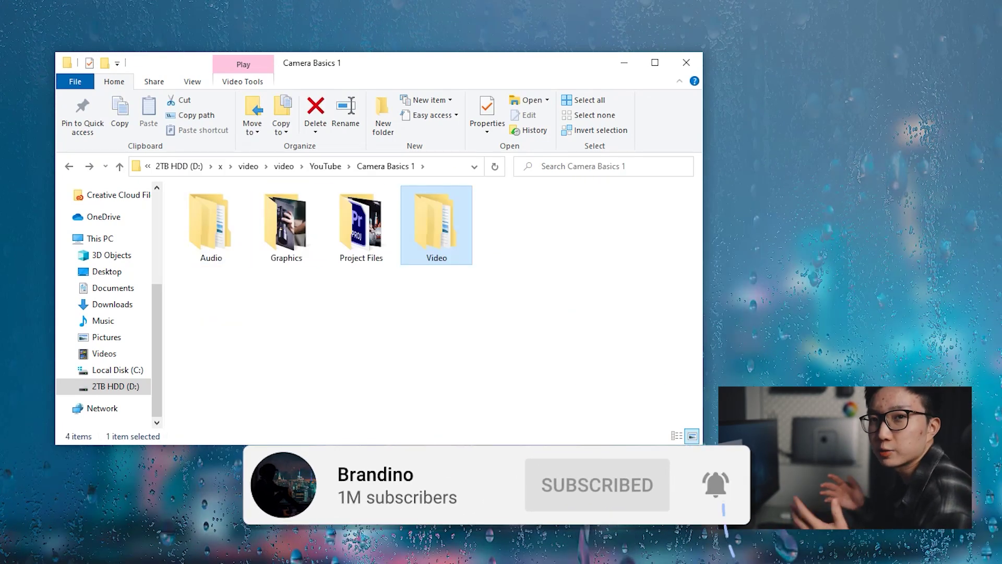